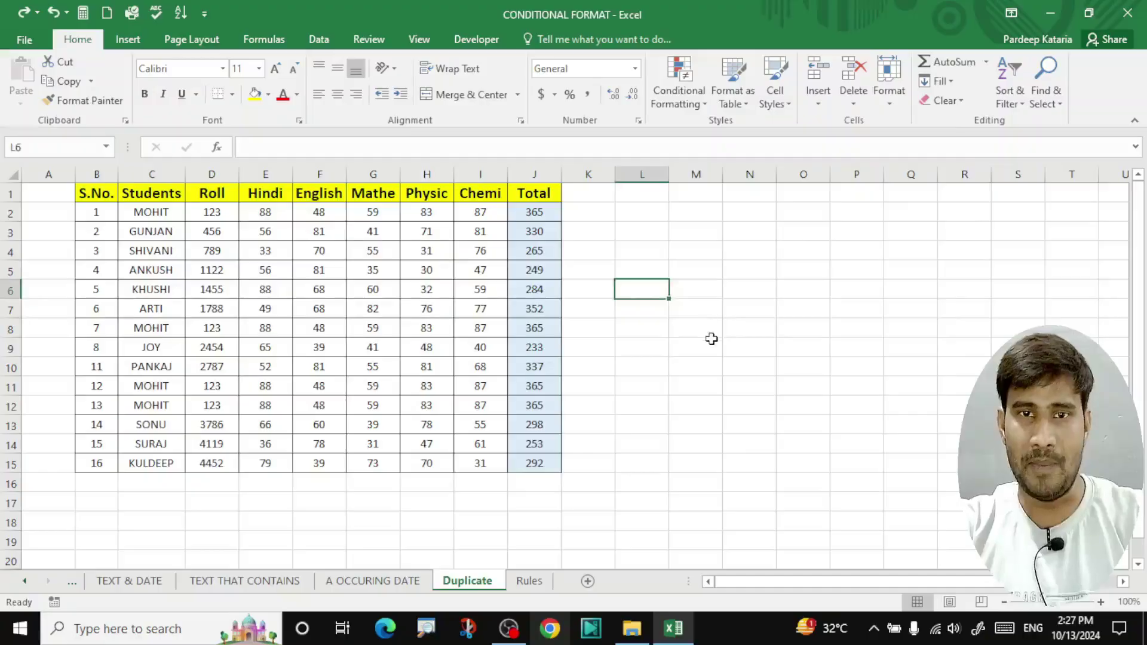
- Highlight duplicate values across the whole student marks table (B1:J15) using Light Red Fill with Dark Red Text
click(708, 345)
drag(92, 193, 542, 460)
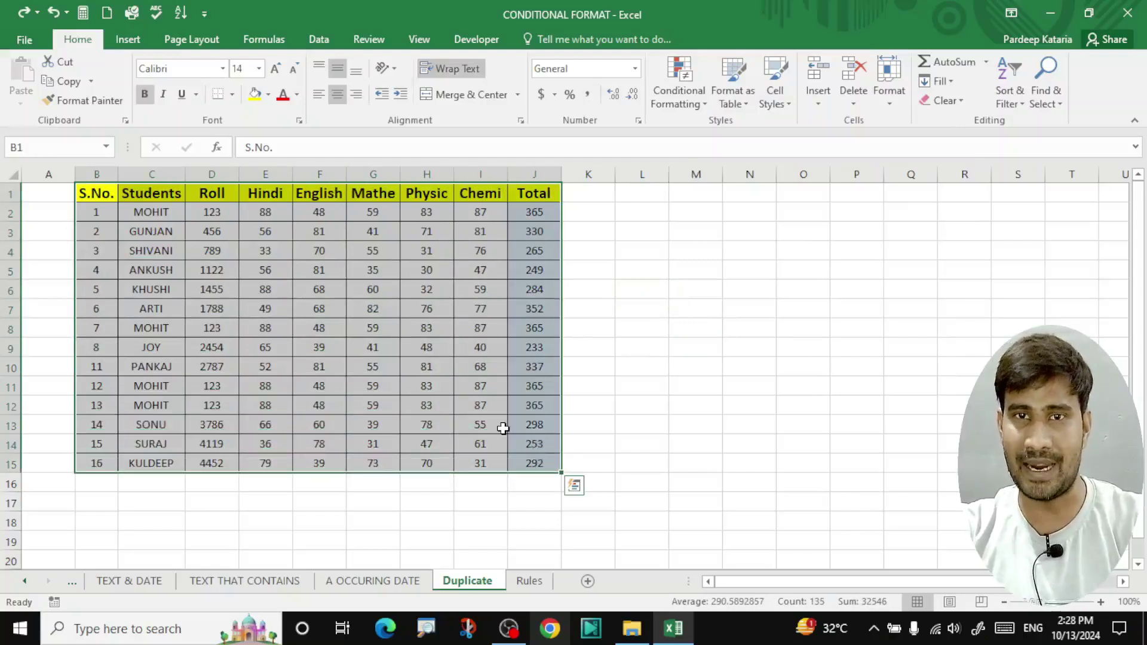
click(695, 87)
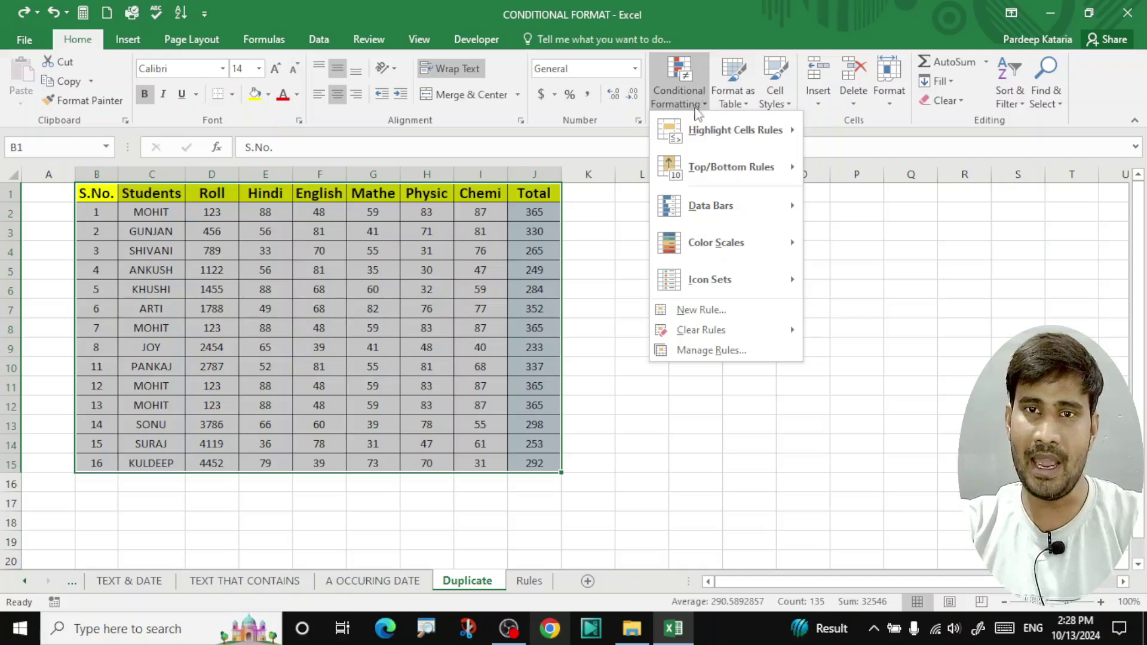
mouse_move(699, 129)
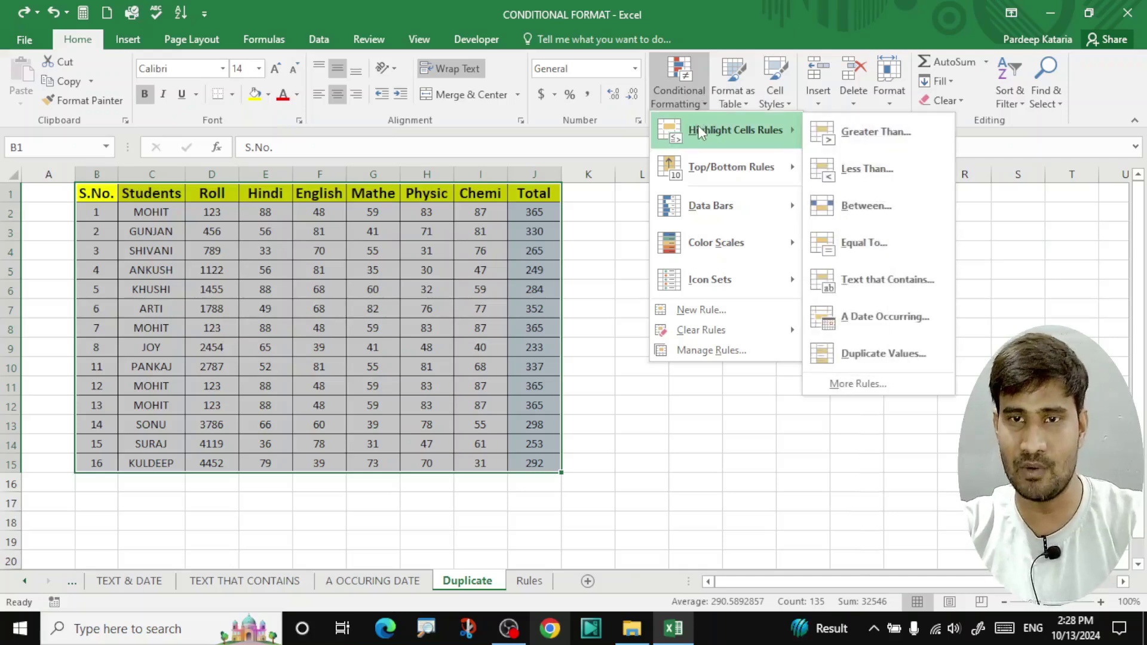
click(855, 352)
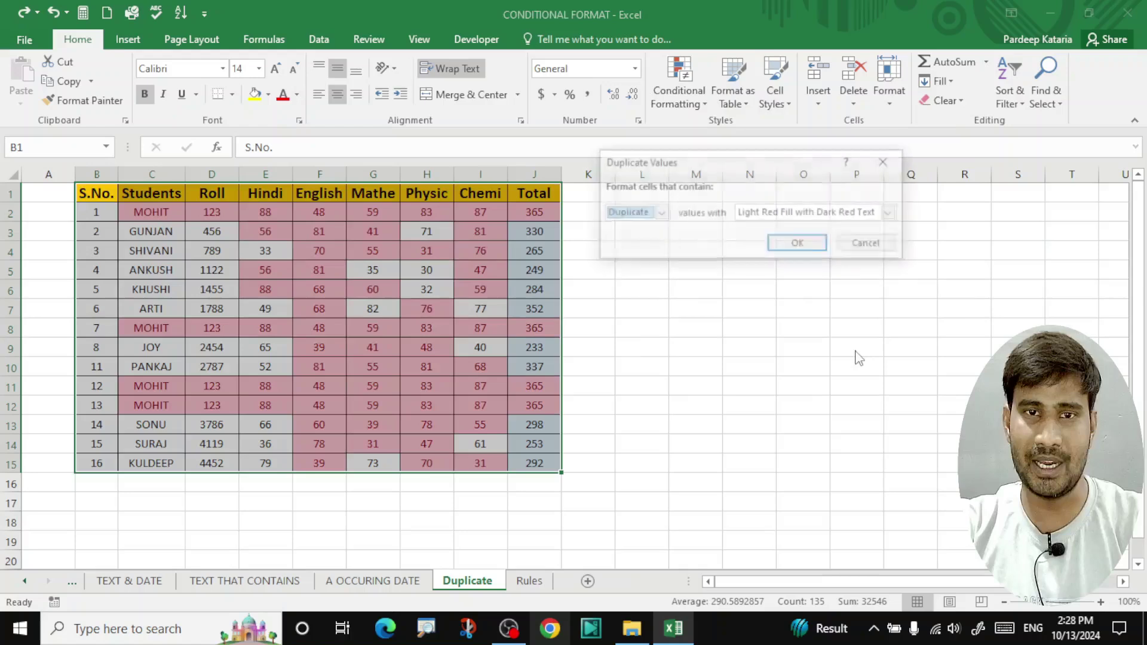
click(798, 245)
click(803, 327)
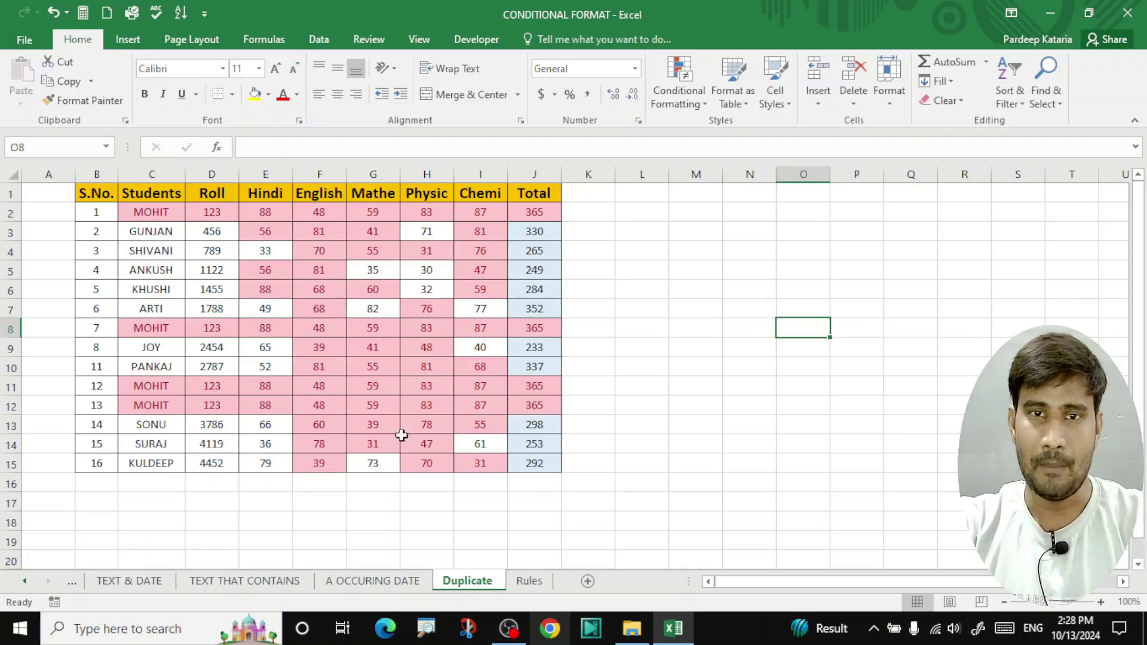
click(649, 289)
- Undo the duplicate-value highlighting applied to the whole marks table
click(156, 169)
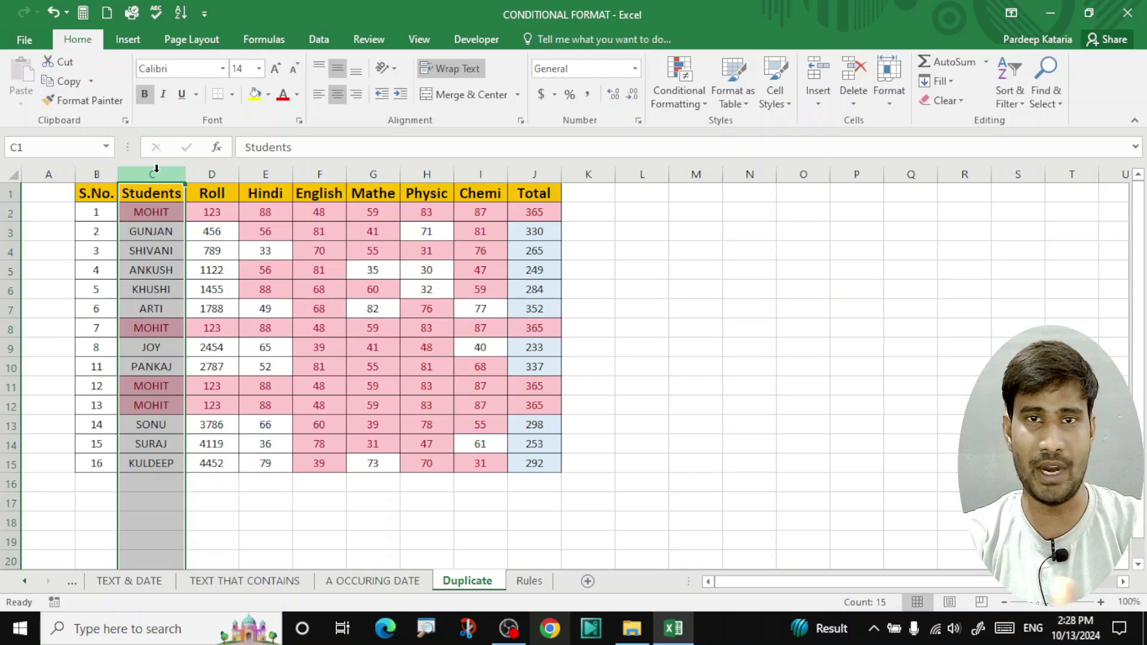
click(719, 304)
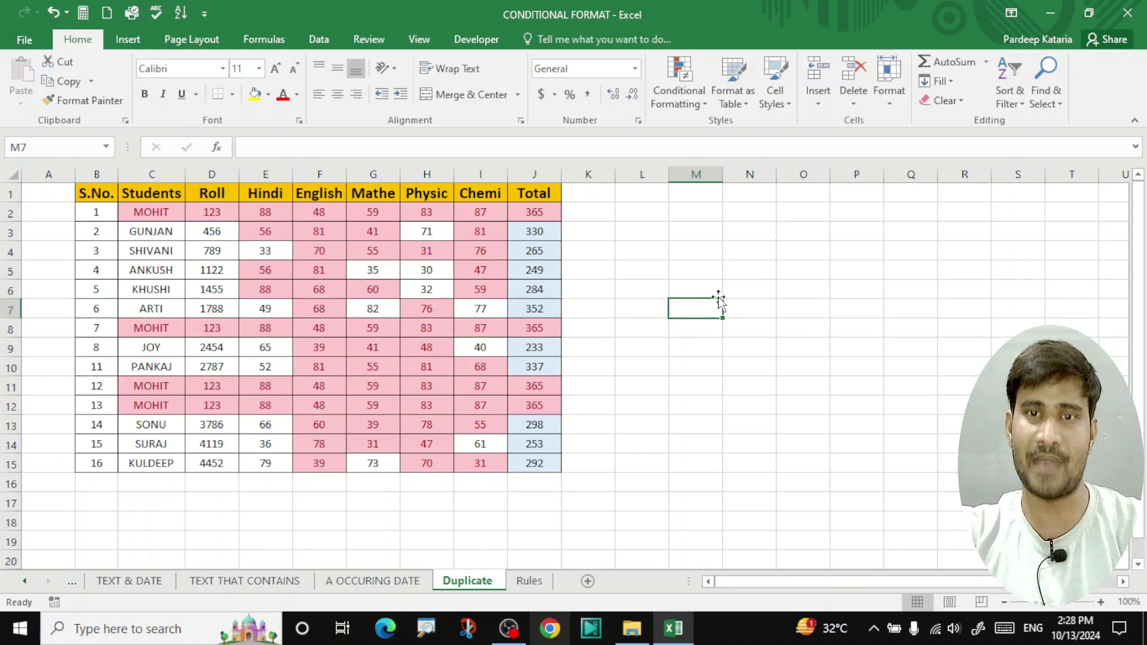
click(736, 229)
key(ctrl+z)
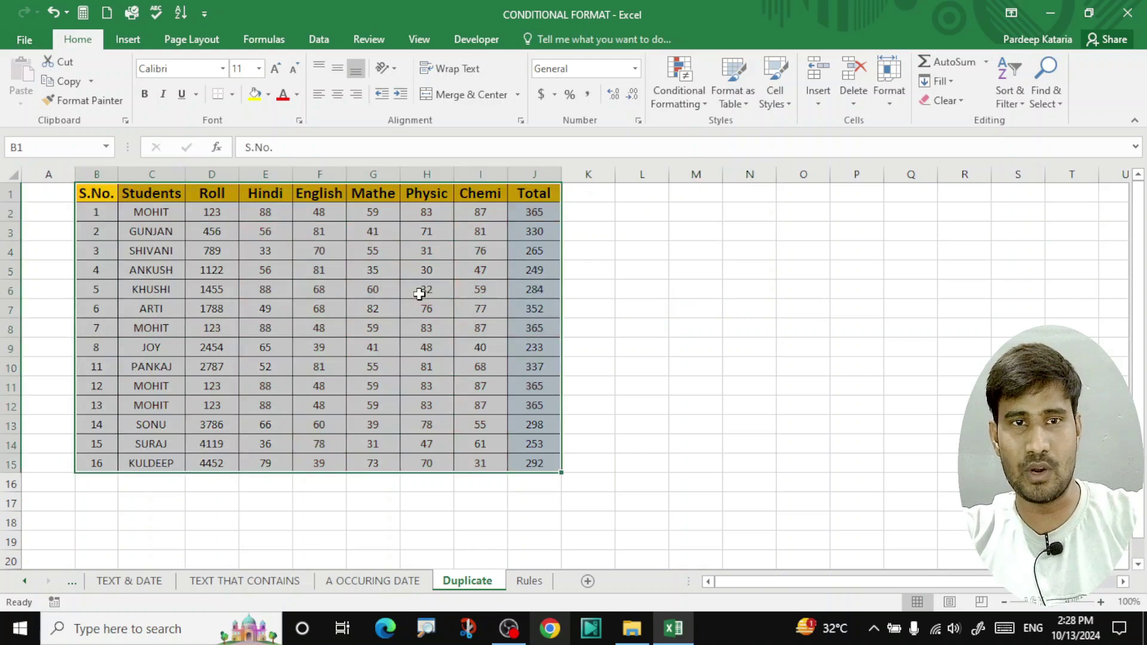
click(730, 274)
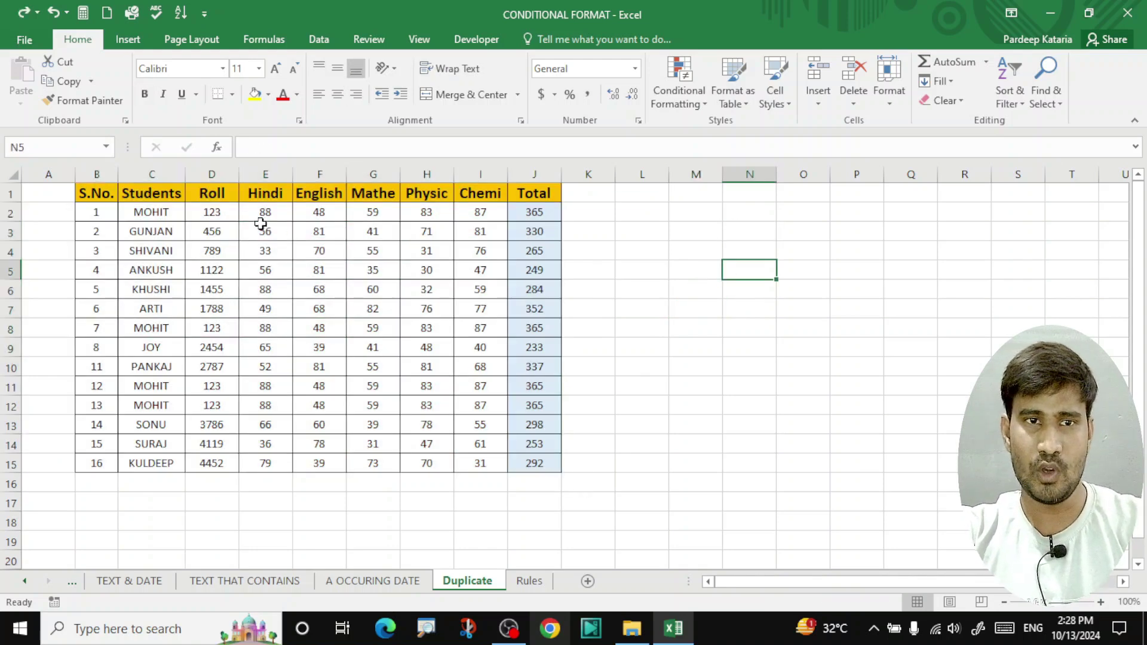
- Highlight duplicate values in the Students column only, using Light Red Fill with Dark Red Text
click(151, 173)
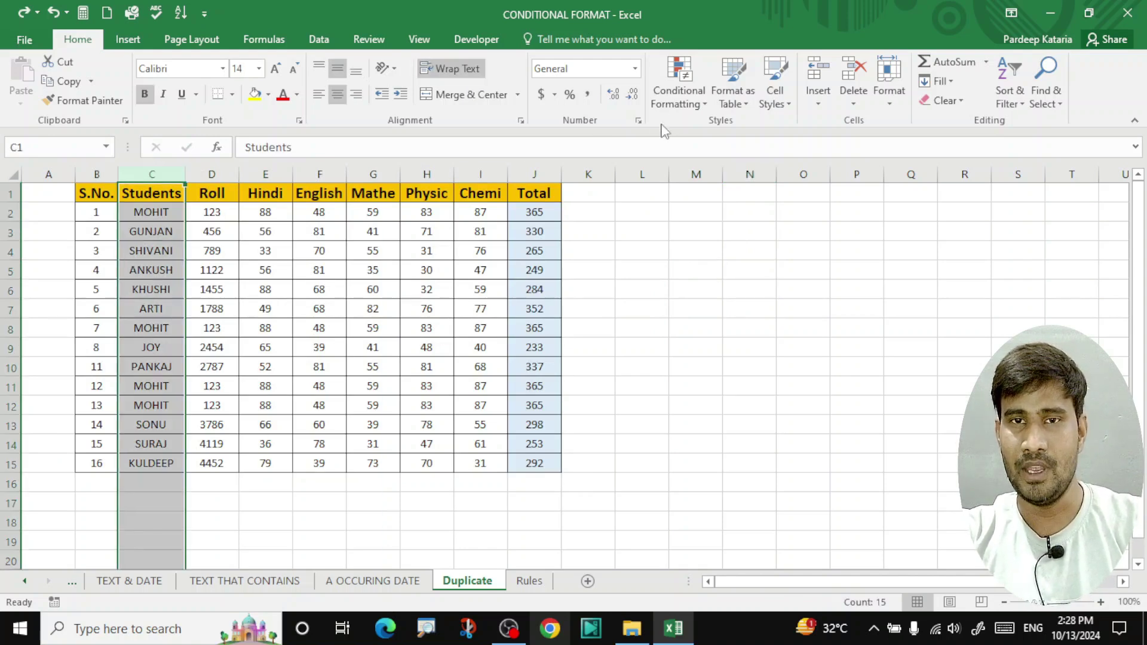
click(683, 77)
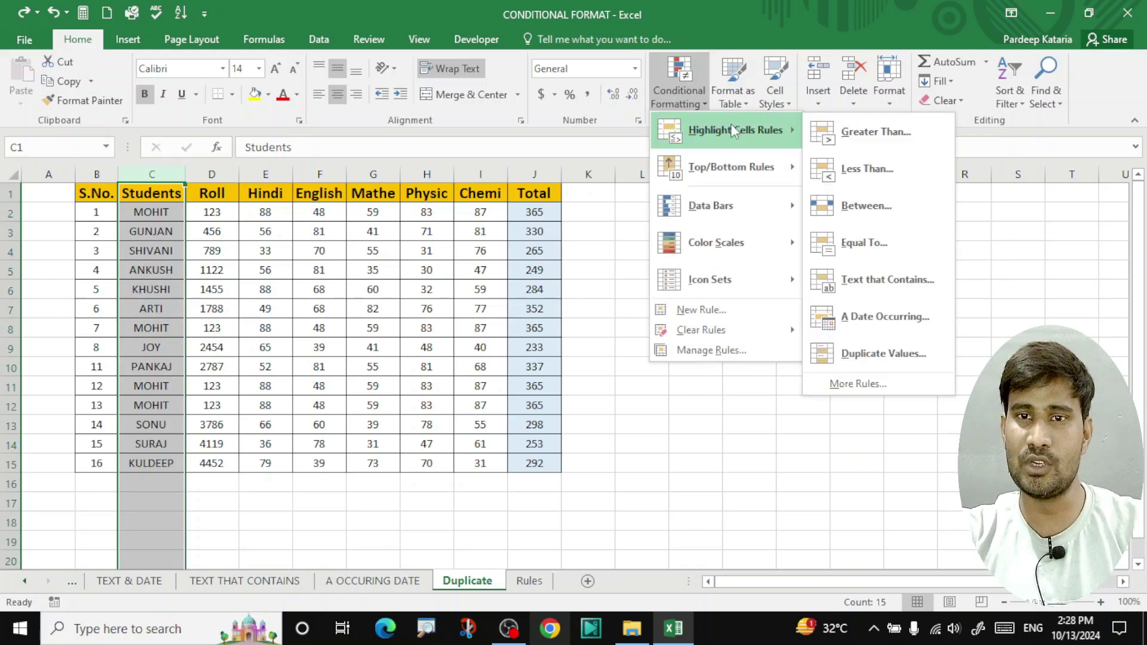
click(878, 353)
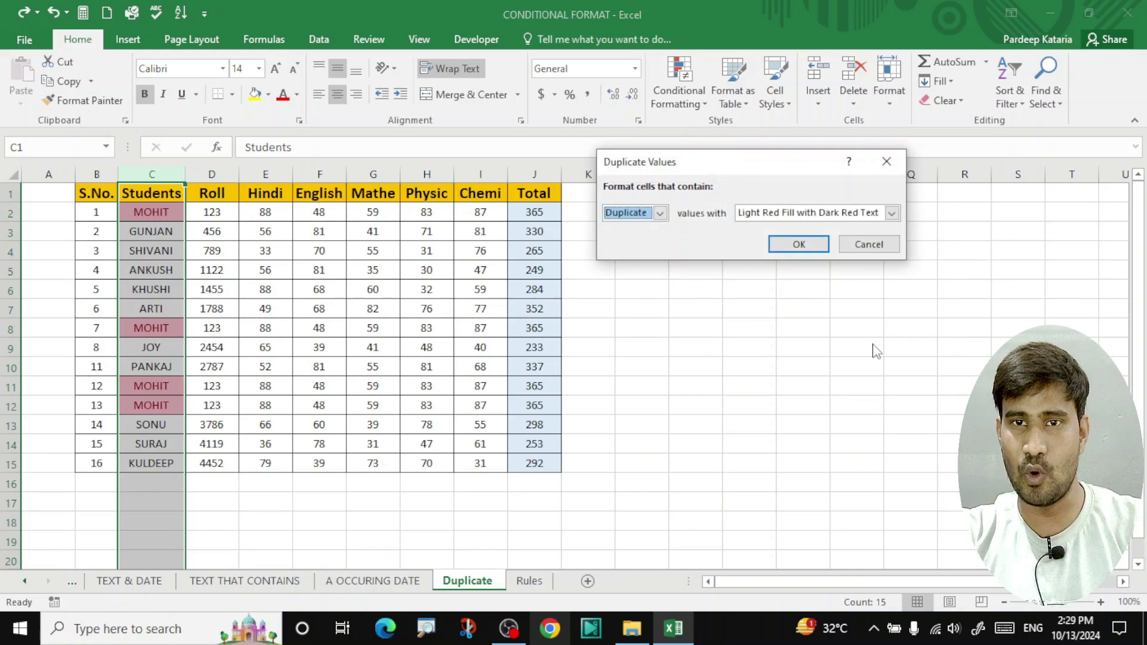
click(796, 244)
click(793, 306)
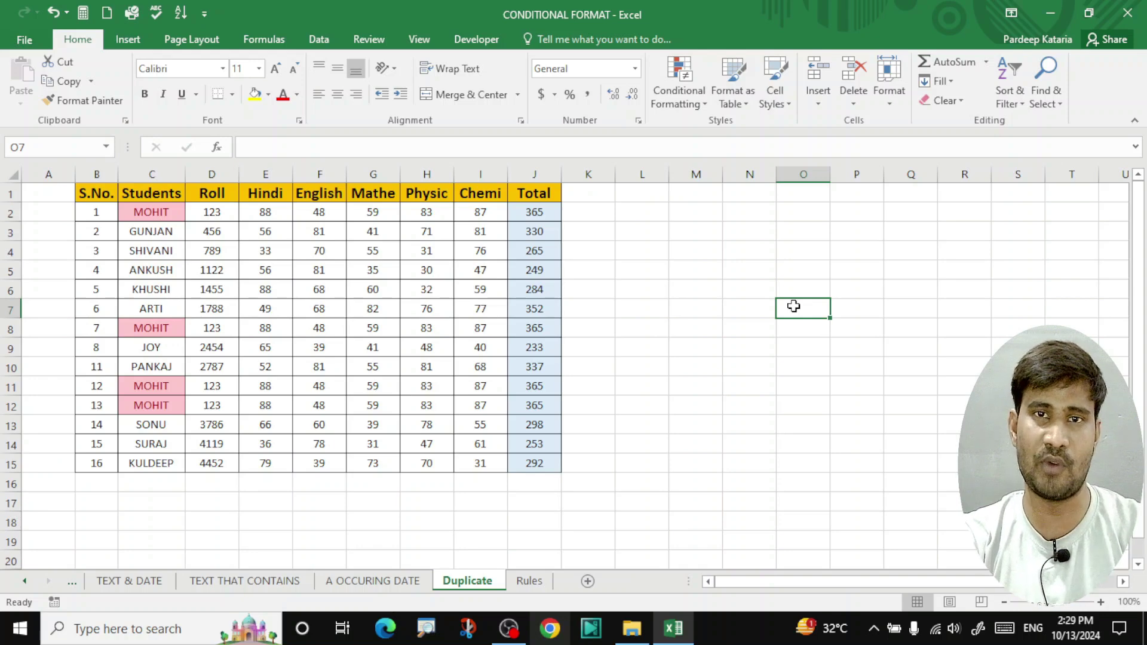
click(714, 254)
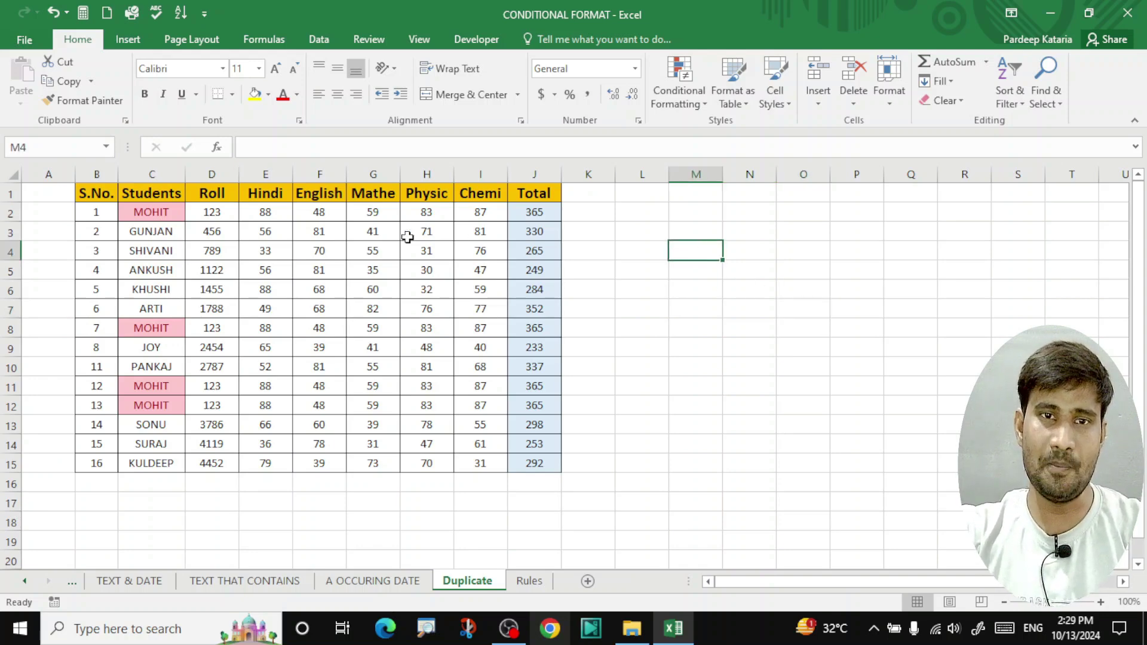
- Remove duplicate rows from the marks table B1:J15, comparing only the Students column and keeping the header row
drag(84, 191, 528, 465)
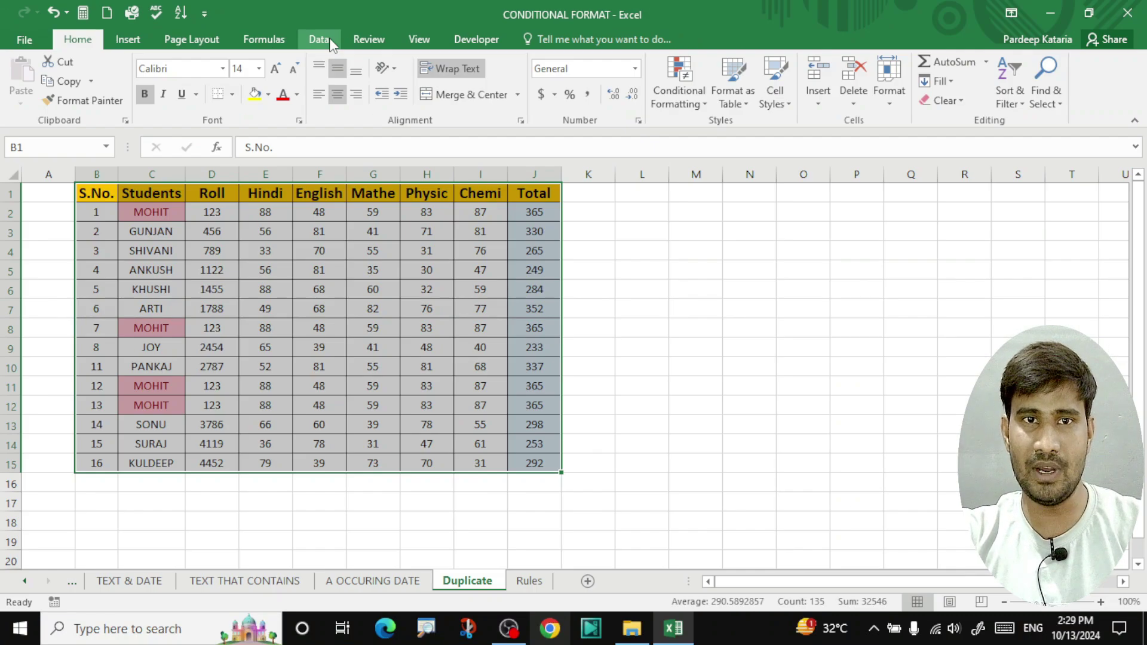
click(332, 77)
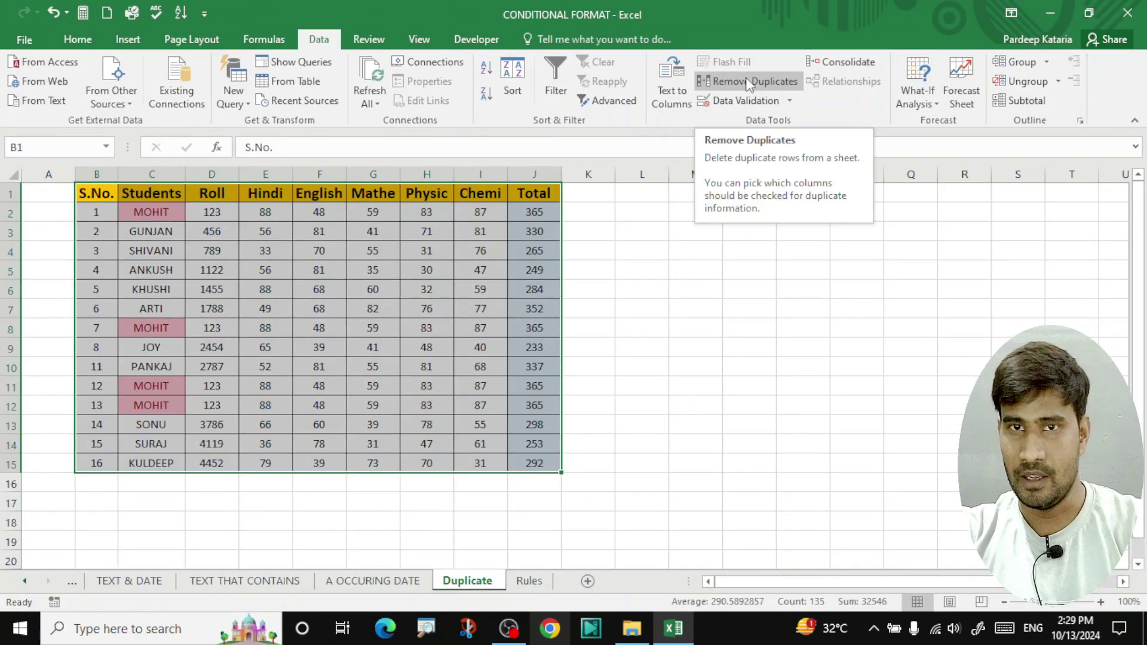
click(748, 82)
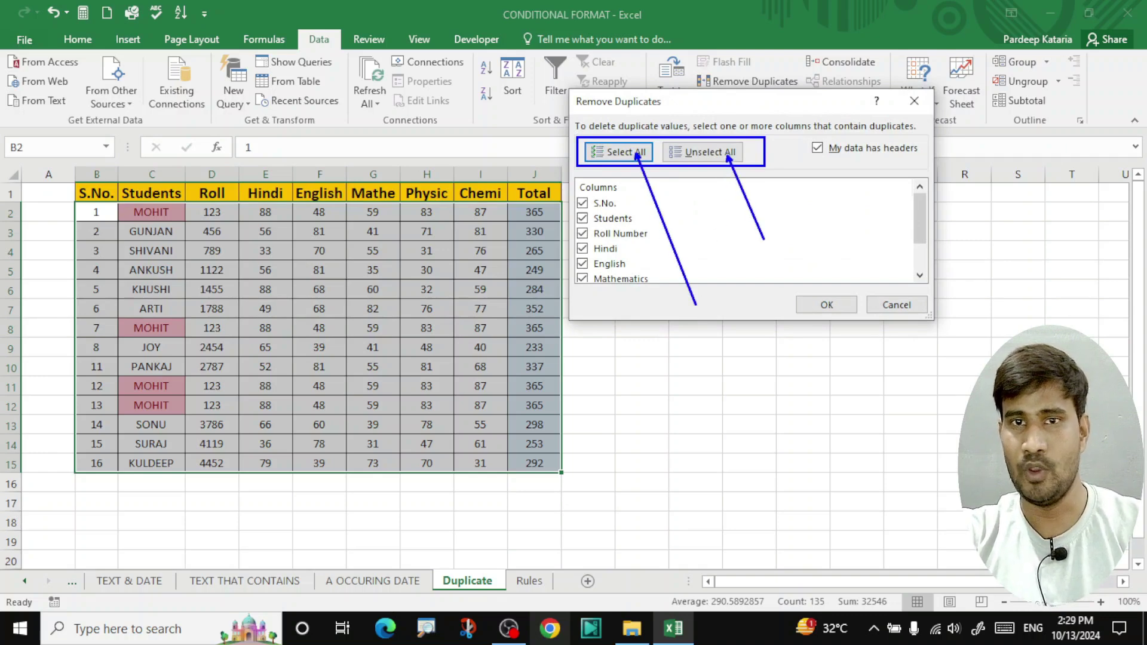
click(693, 154)
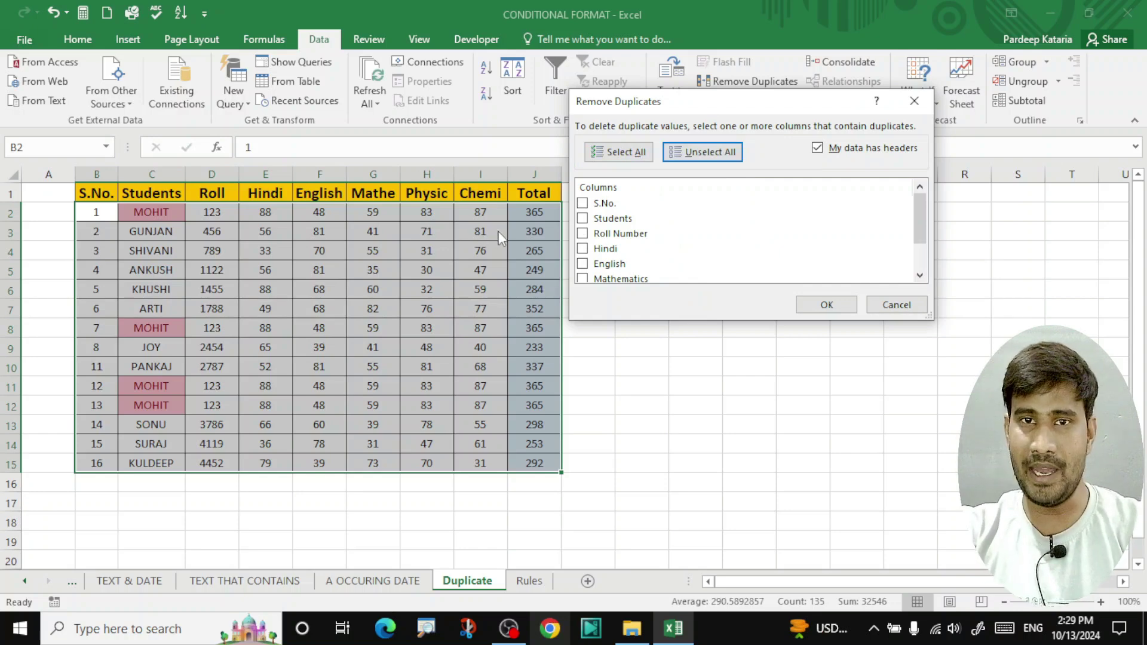
click(594, 221)
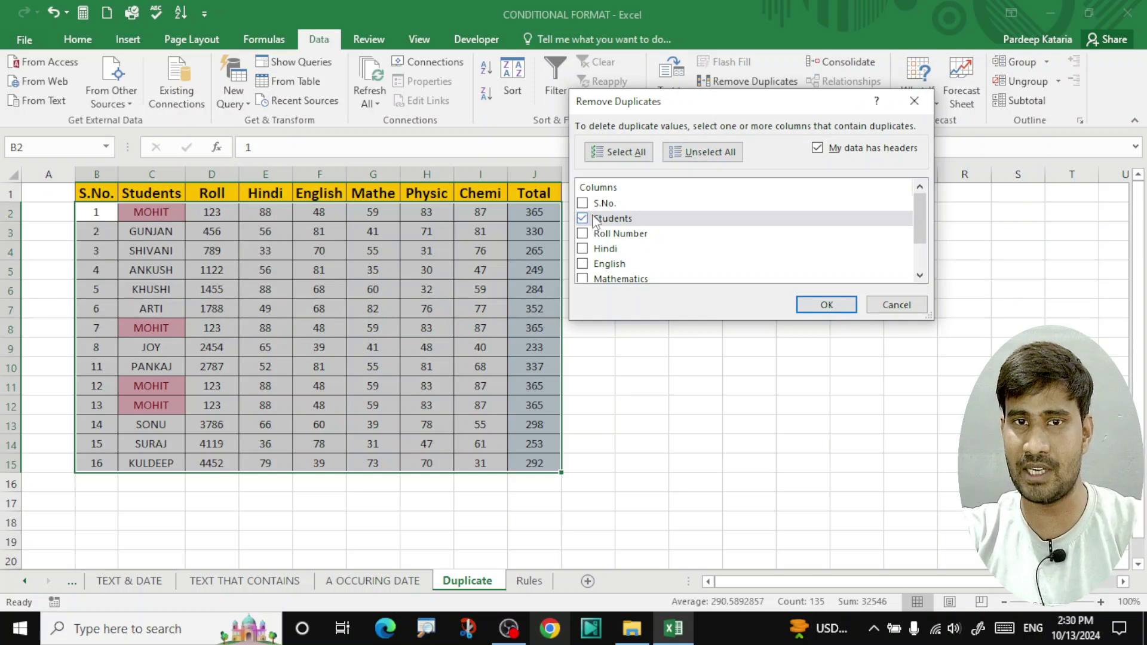
click(826, 304)
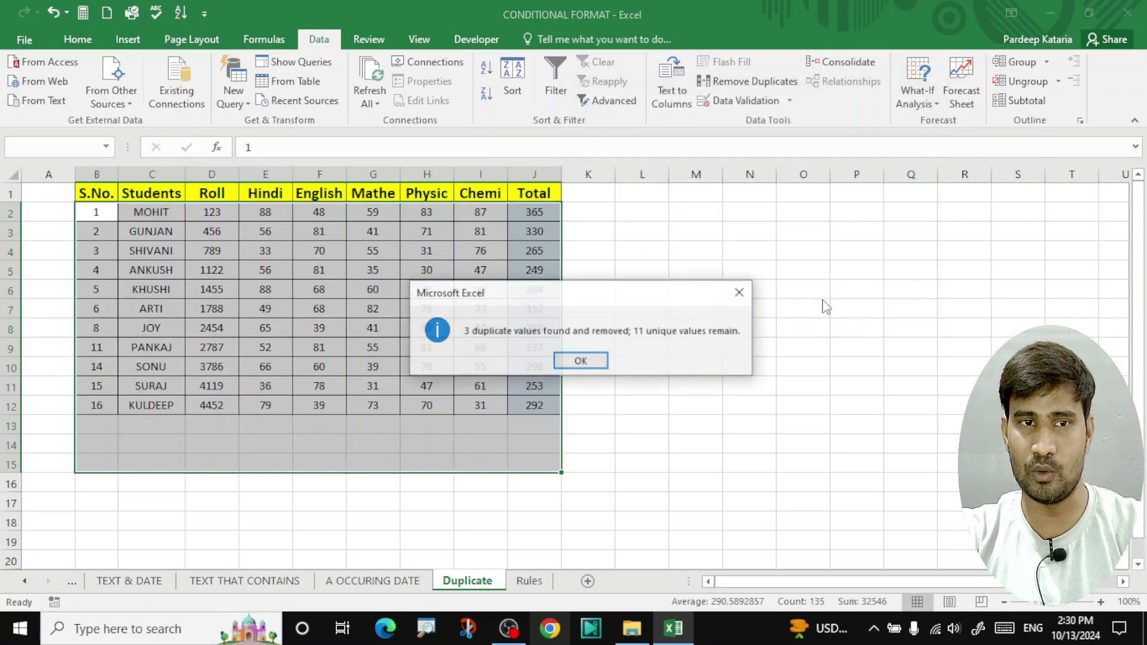
click(581, 361)
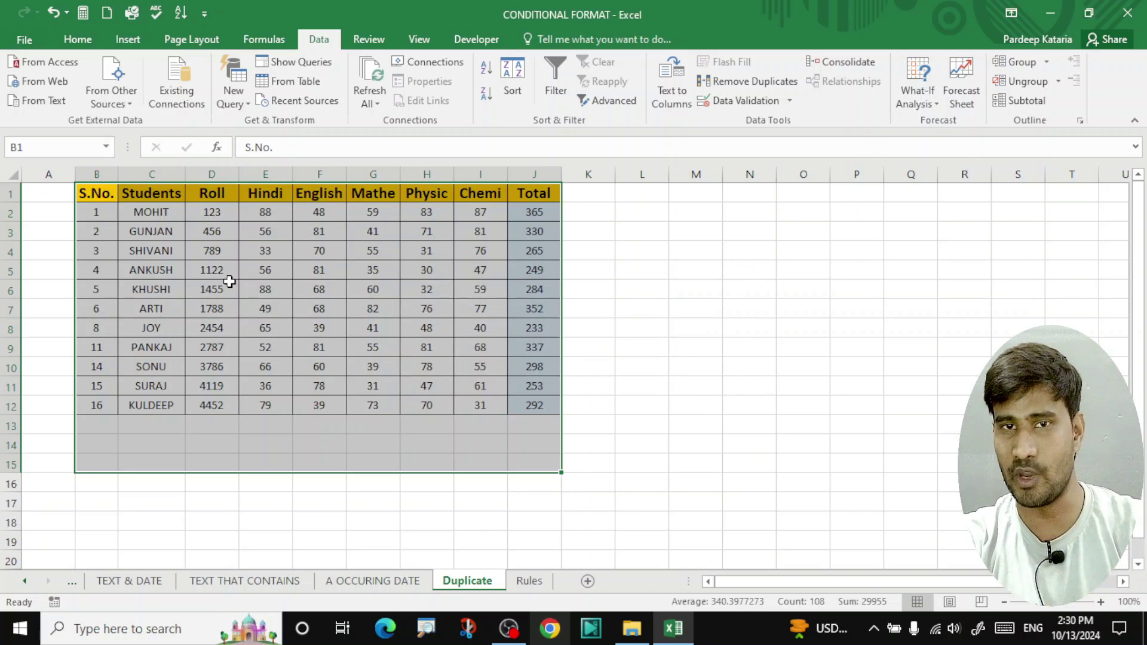
click(665, 297)
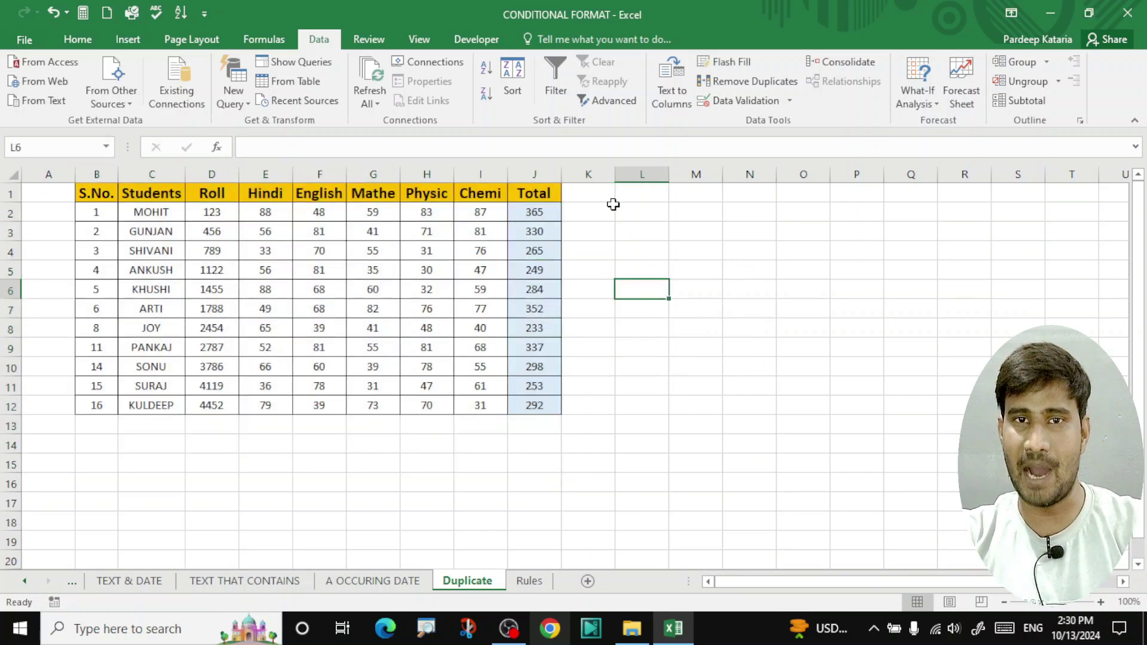
scroll(602, 66, up, 1)
scroll(602, 66, up, 3)
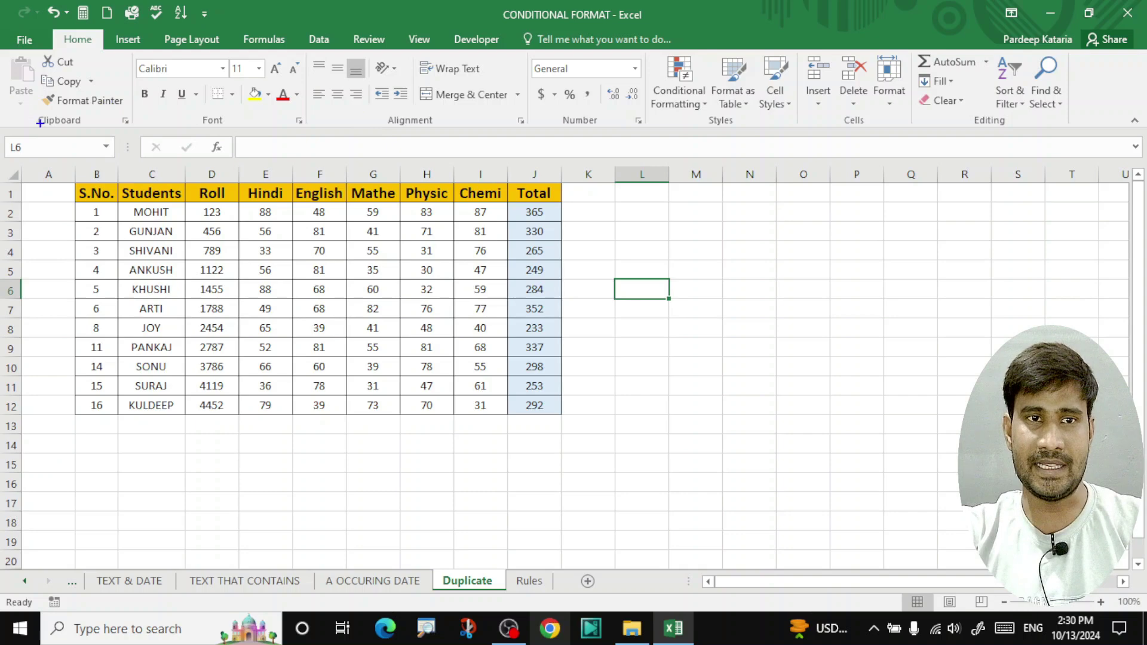
mouse_move(31, 101)
mouse_down()
mouse_move(35, 116)
mouse_move(103, 138)
mouse_up()
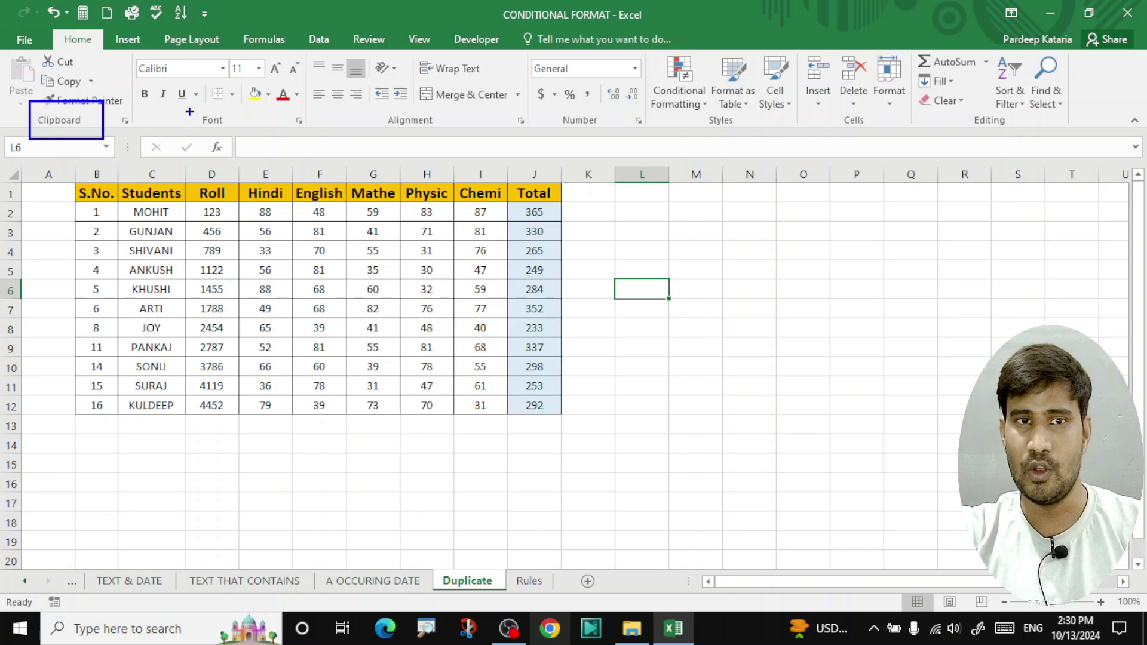
drag(190, 110, 248, 135)
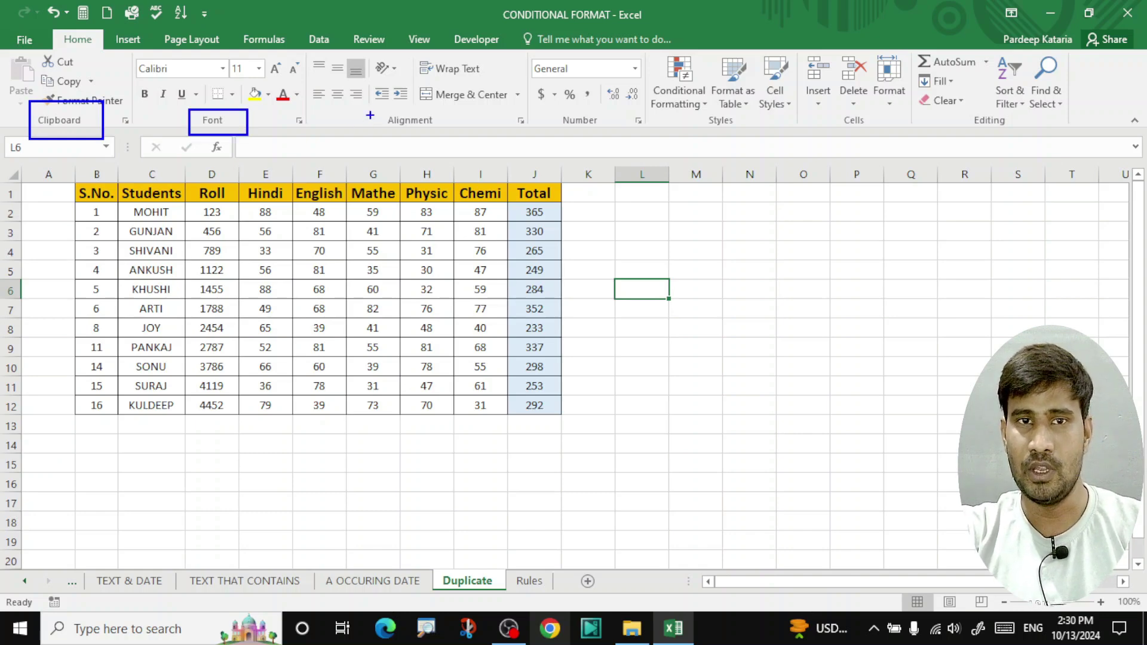
drag(374, 105, 425, 128)
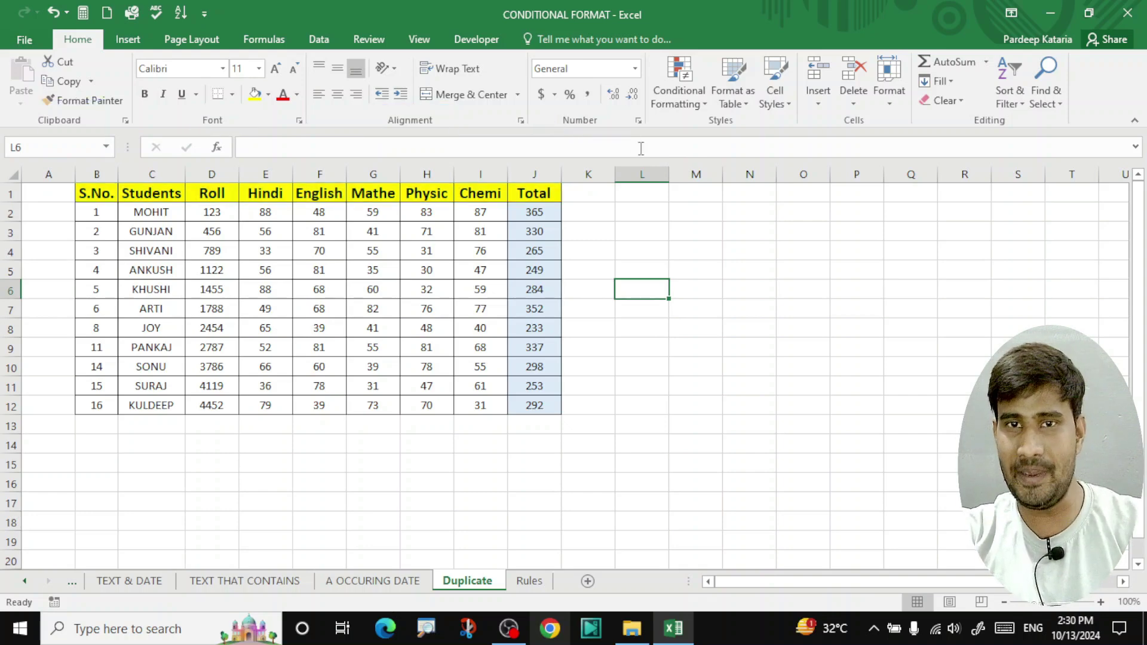
key(ctrl+2)
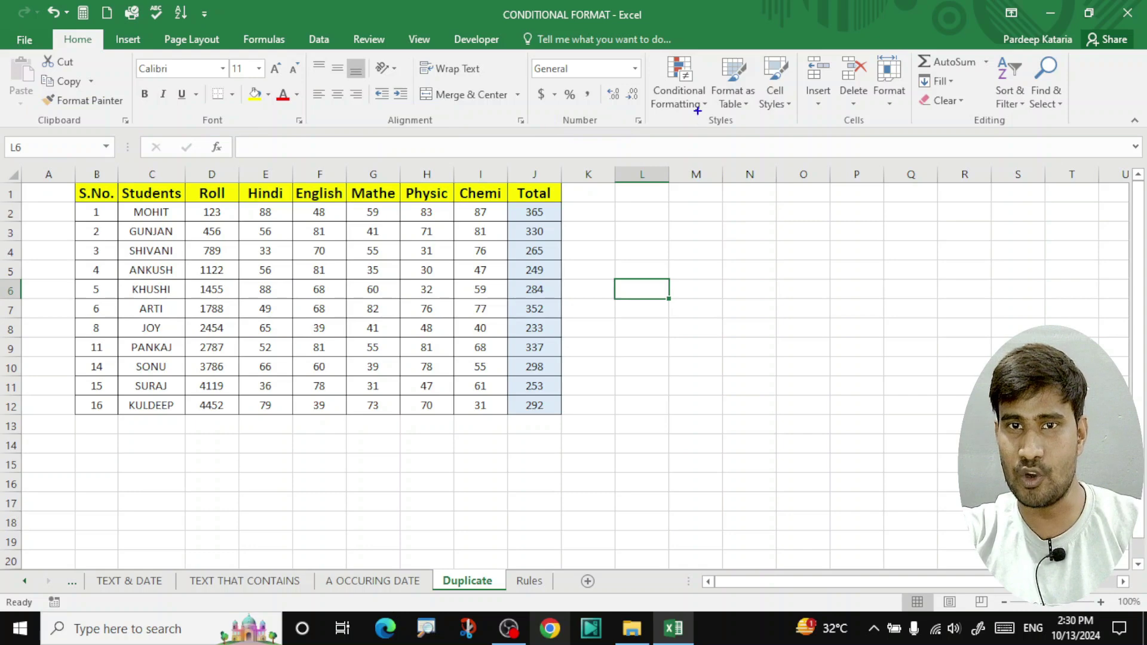
drag(697, 108, 769, 137)
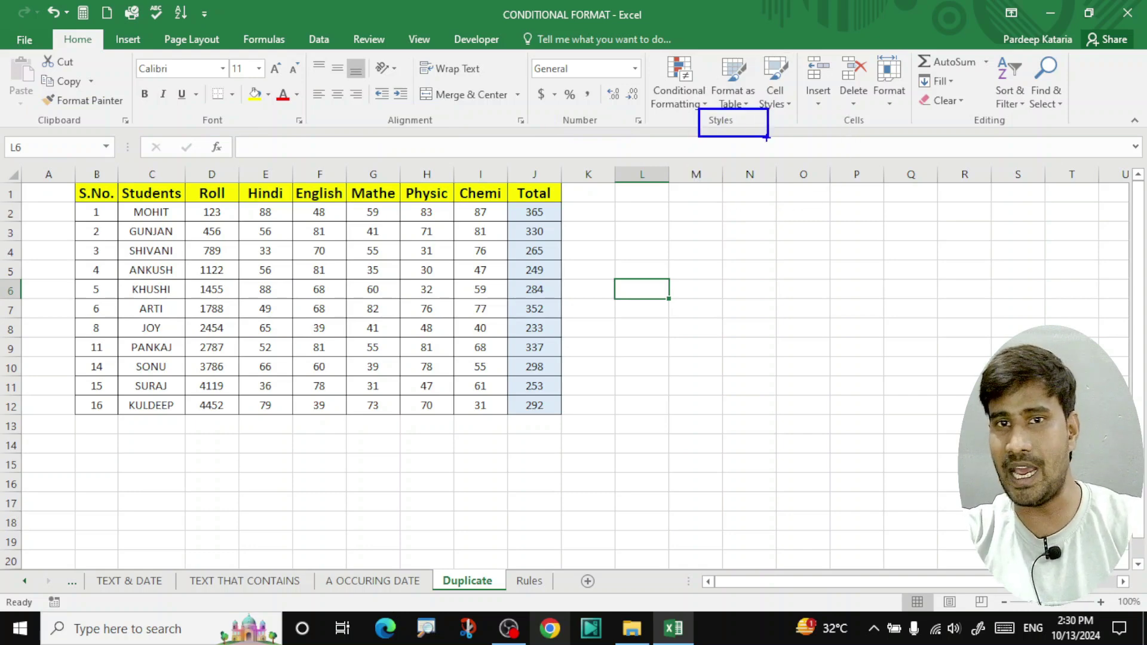
key(Escape)
- Review the Highlight Cells Rules available under Conditional Formatting, from Greater Than through Duplicate Values
click(687, 103)
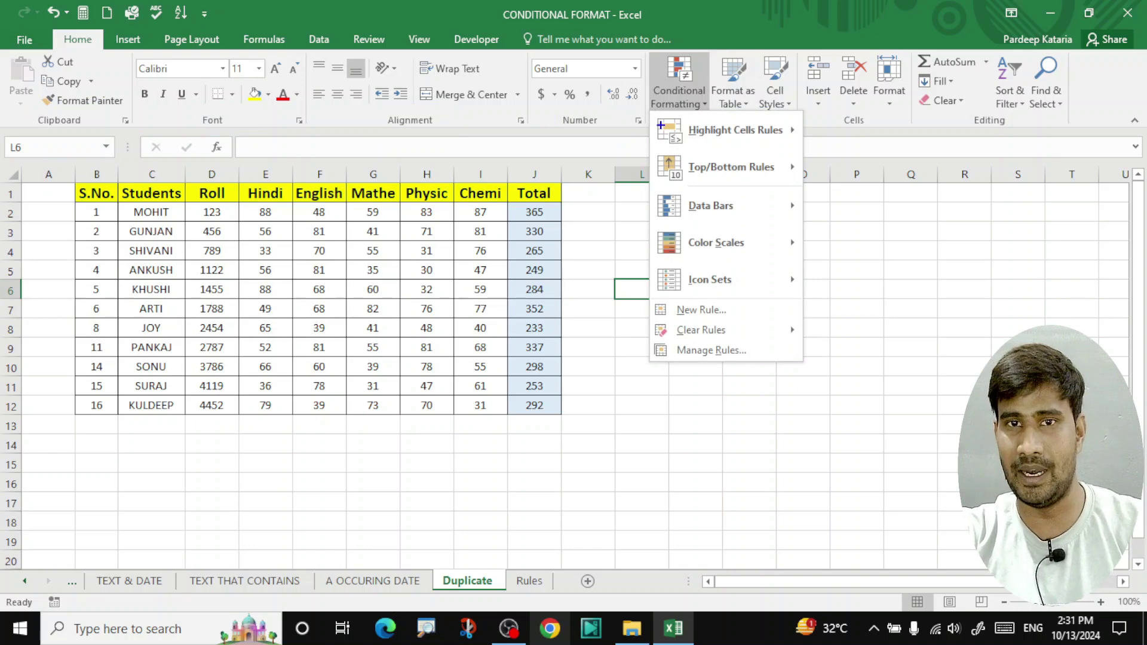
mouse_move(654, 111)
mouse_down()
mouse_move(711, 150)
mouse_move(814, 120)
mouse_move(656, 112)
mouse_up()
key(Escape)
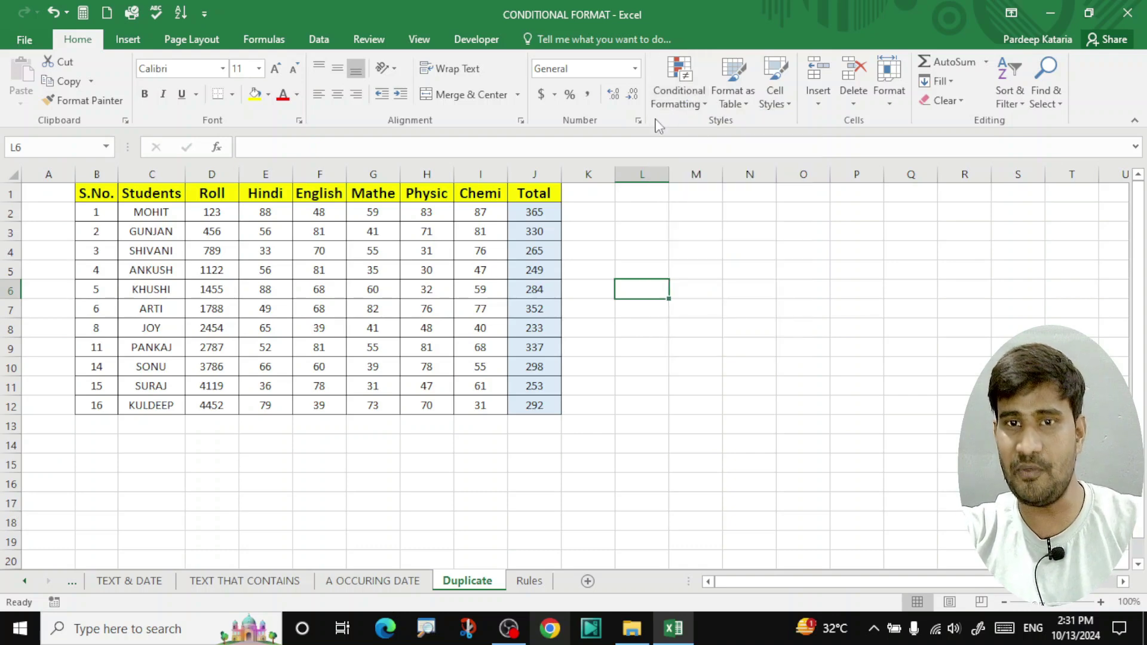
click(673, 89)
mouse_move(720, 127)
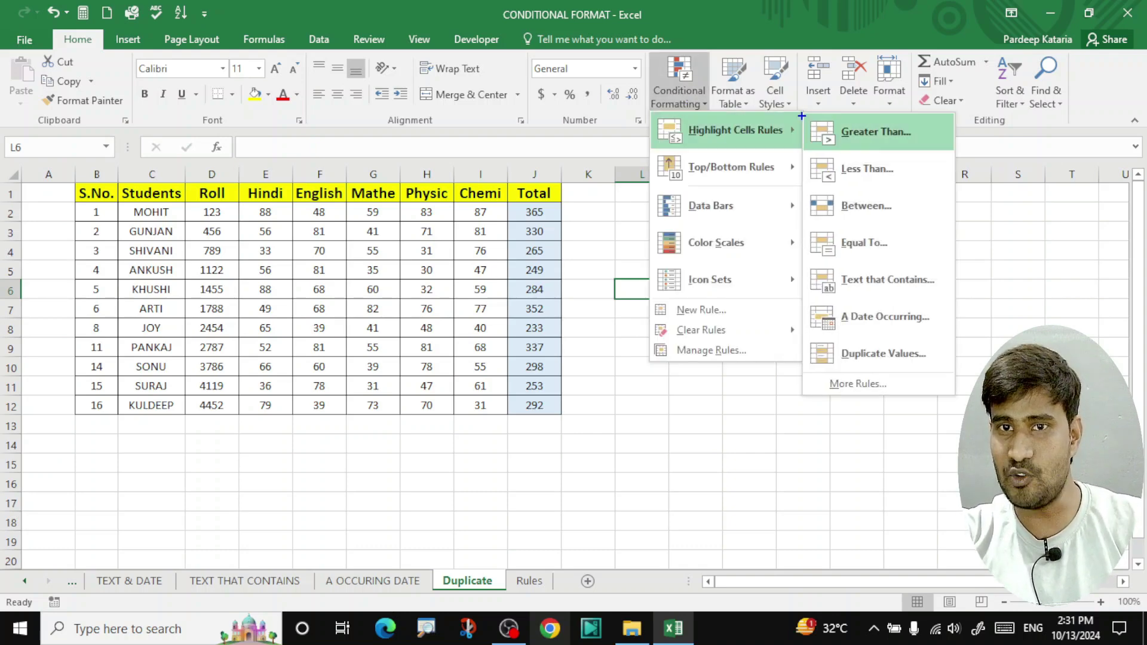
mouse_move(801, 116)
mouse_down()
mouse_move(810, 139)
mouse_move(932, 145)
mouse_up()
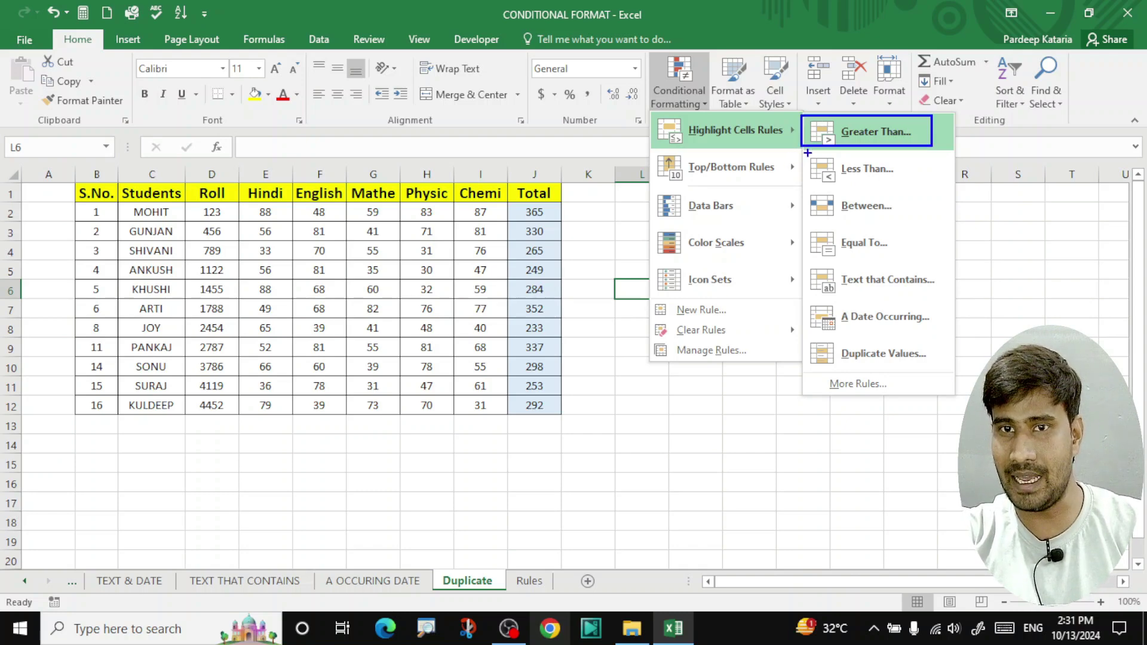
drag(808, 153, 909, 181)
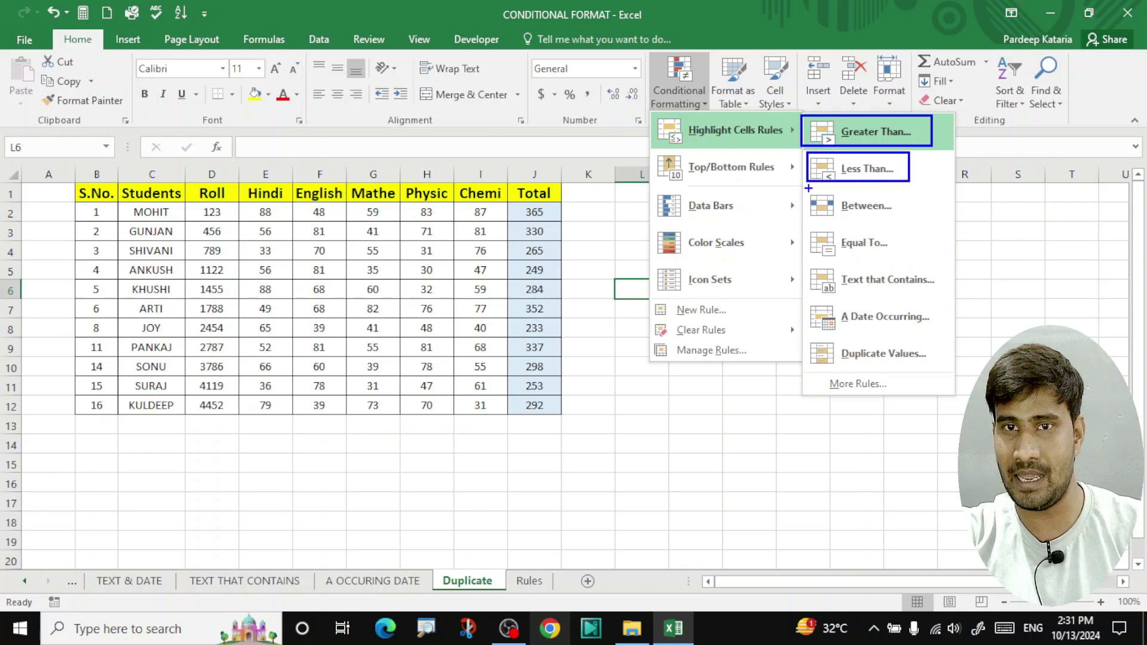
drag(804, 189, 909, 217)
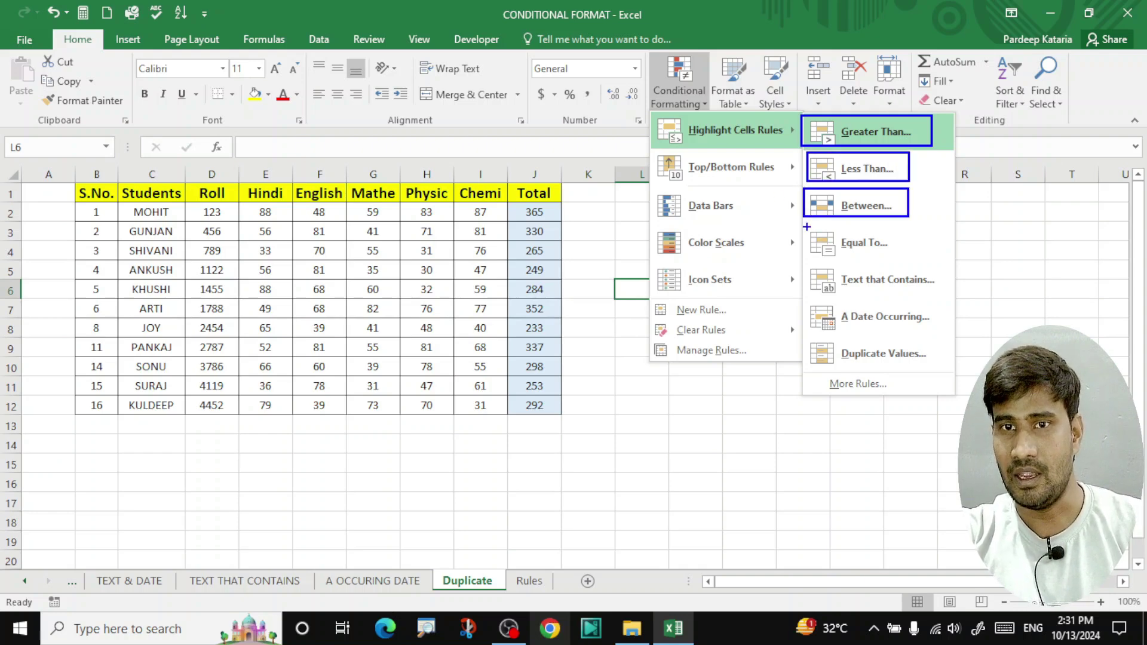
mouse_move(807, 227)
mouse_down()
mouse_move(837, 257)
mouse_move(921, 257)
mouse_up()
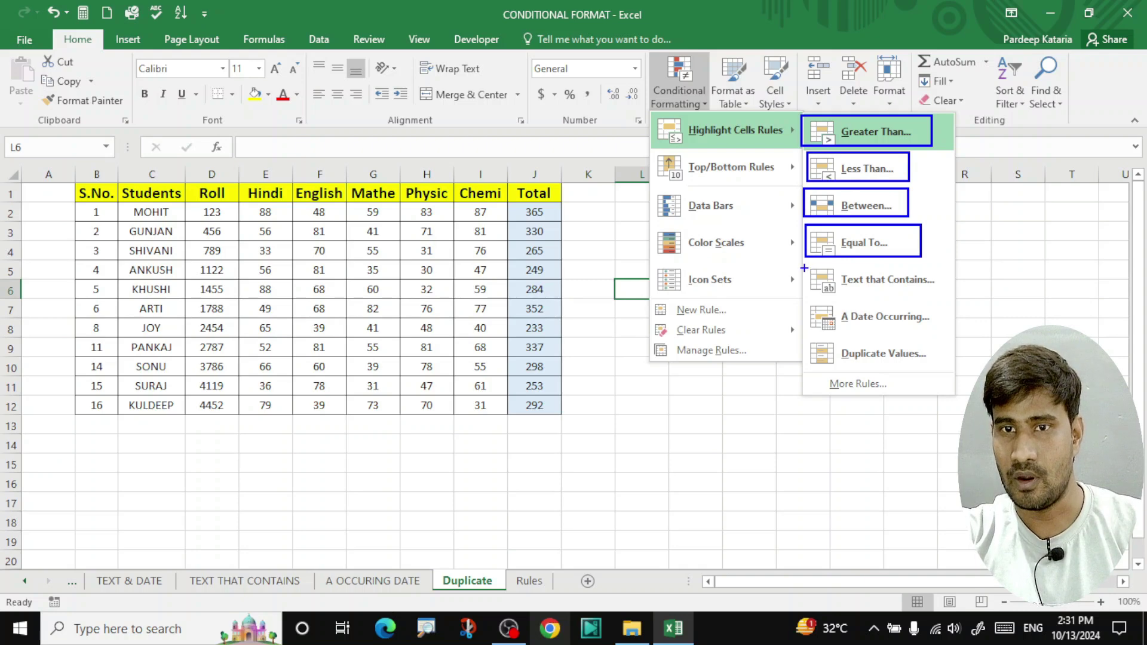
mouse_move(804, 268)
mouse_down()
mouse_move(816, 317)
mouse_move(949, 333)
mouse_up()
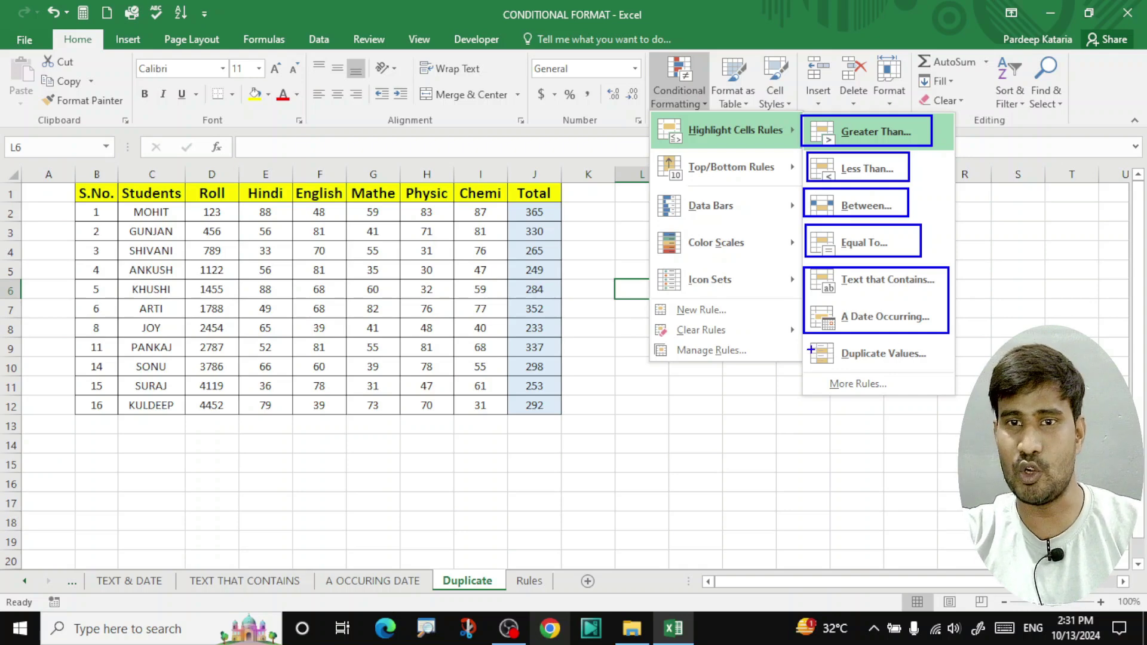
mouse_move(807, 339)
mouse_down()
mouse_move(827, 352)
mouse_move(953, 359)
mouse_move(806, 367)
mouse_up()
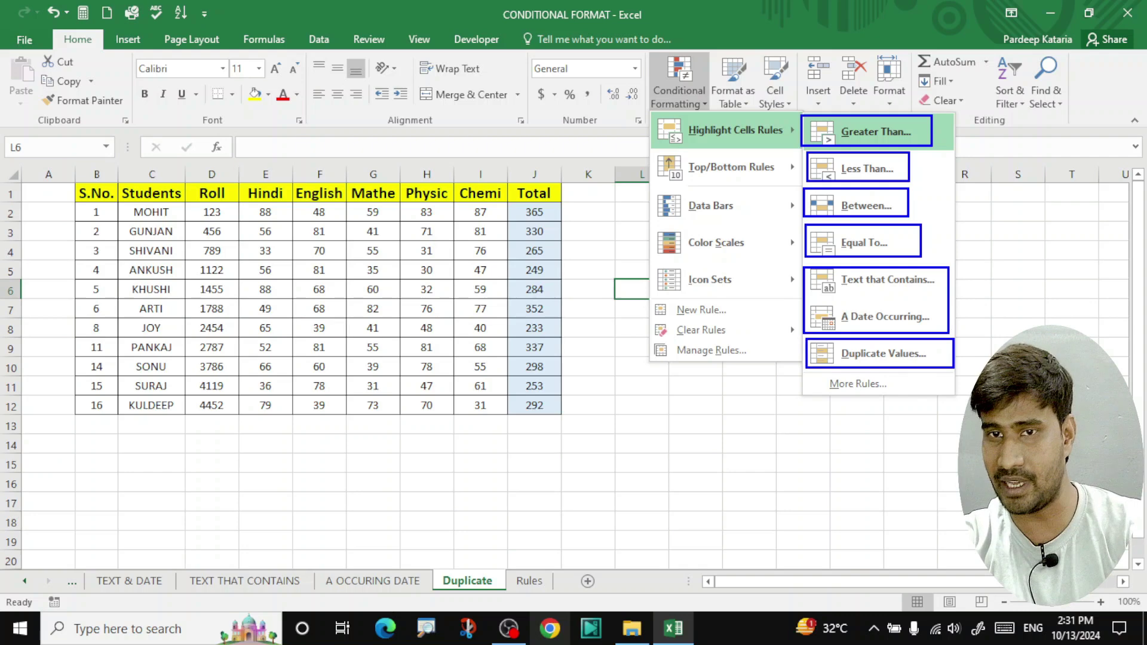